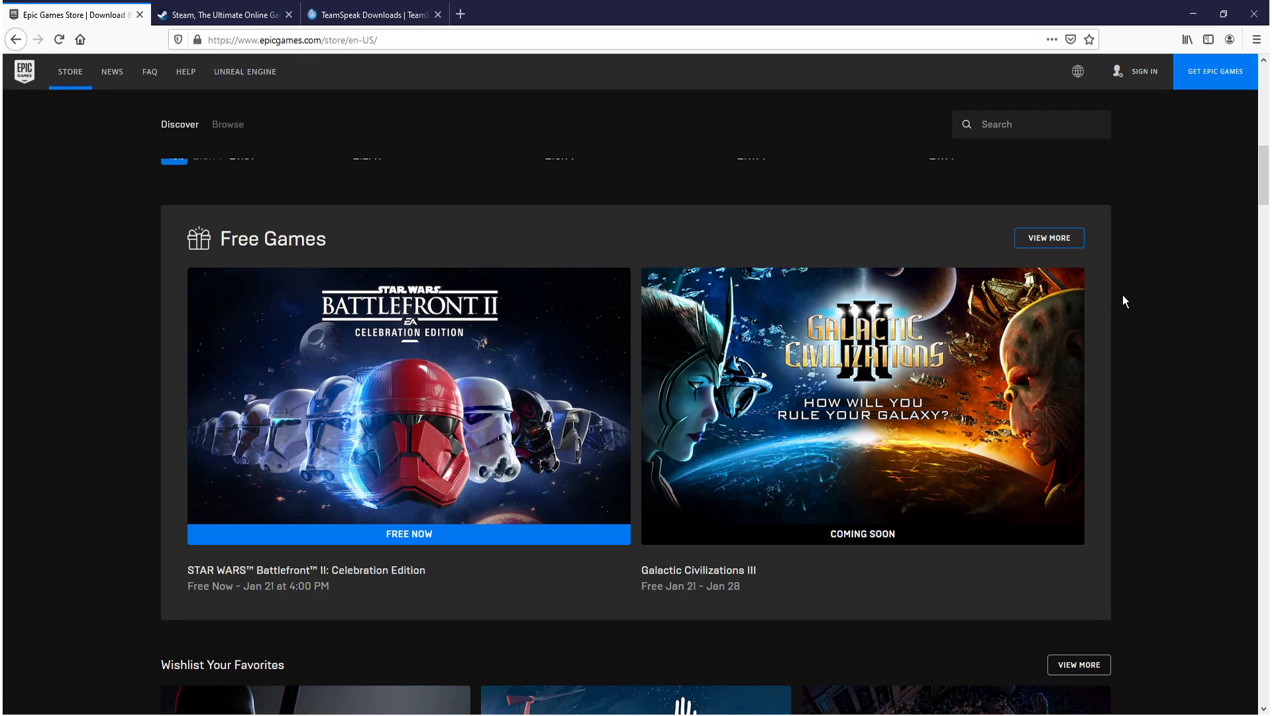
- Bring up the context menu on an empty area of the Epic Games Store page
right_click(1132, 329)
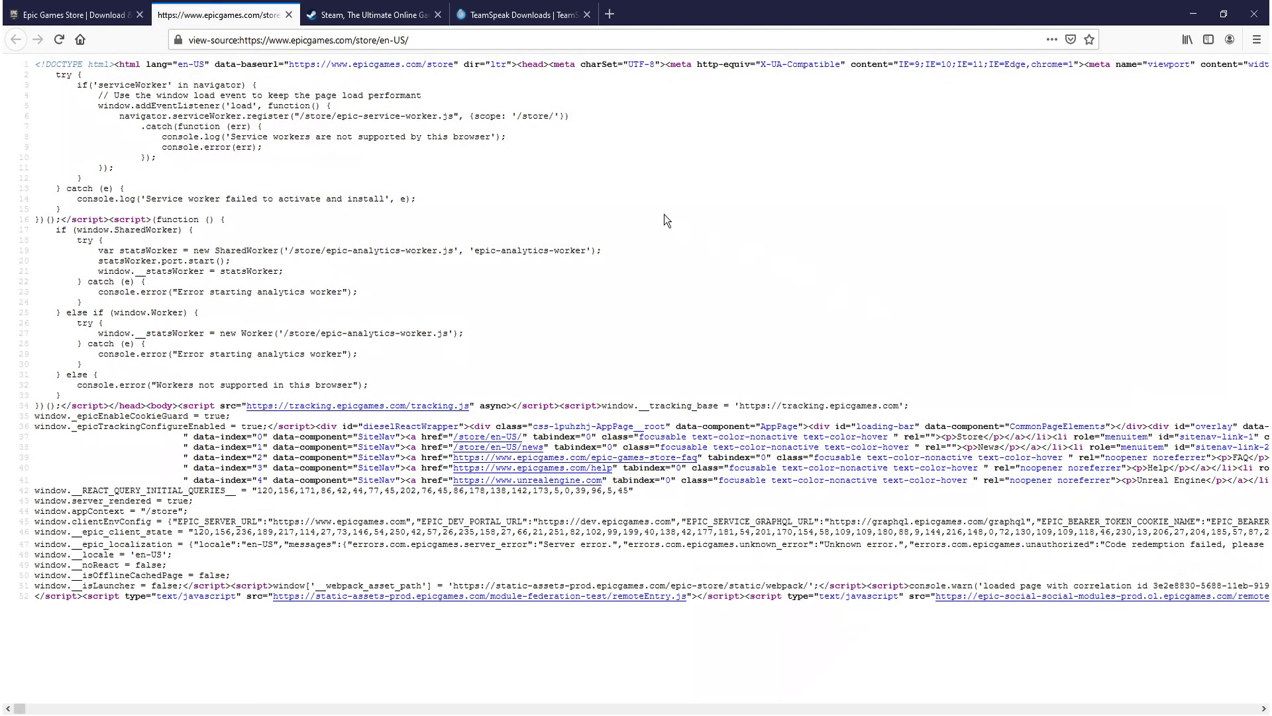
- Search the Epic page source for '.msi' and copy the launcher installer's link location
key(ctrl+f)
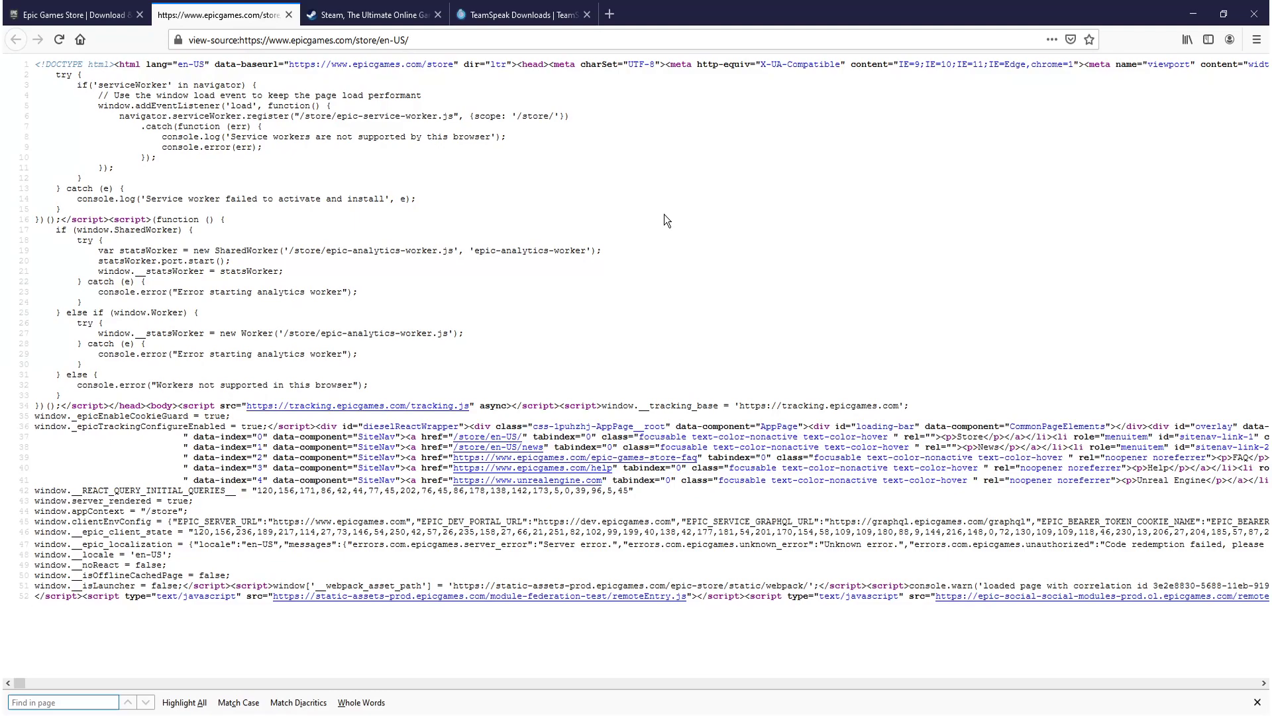
text(.msi)
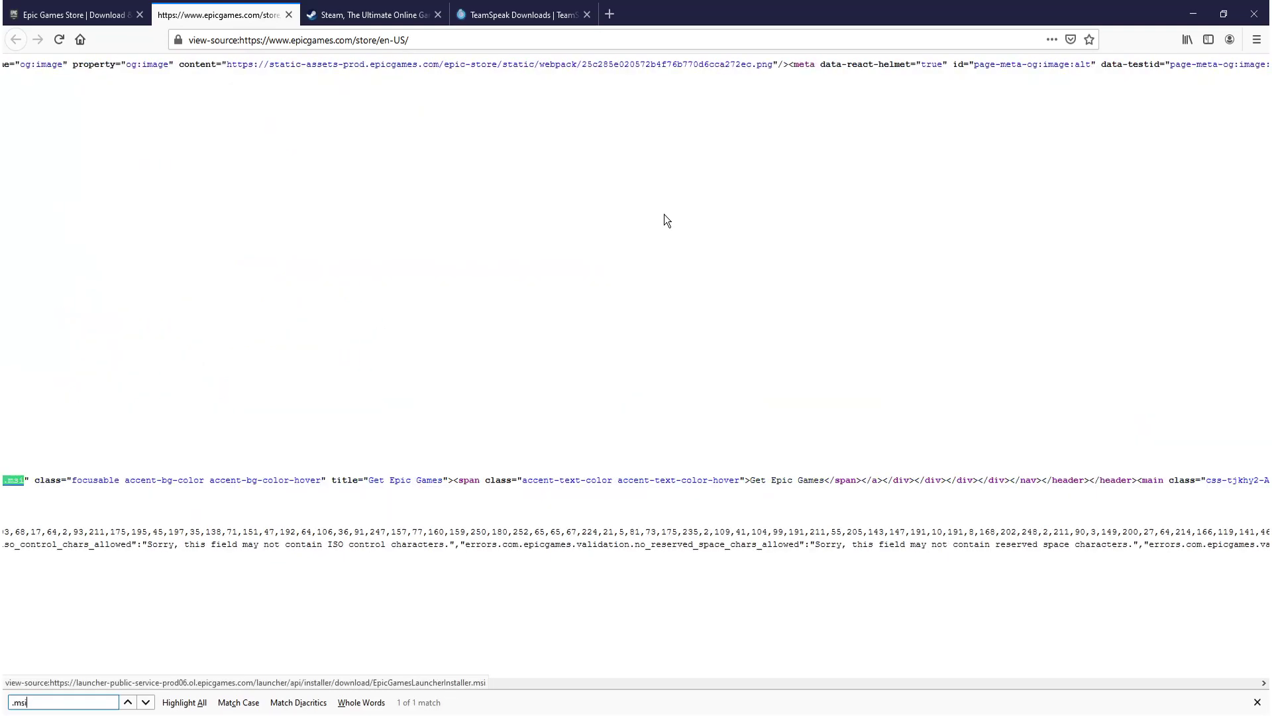
drag(8, 683, 7, 683)
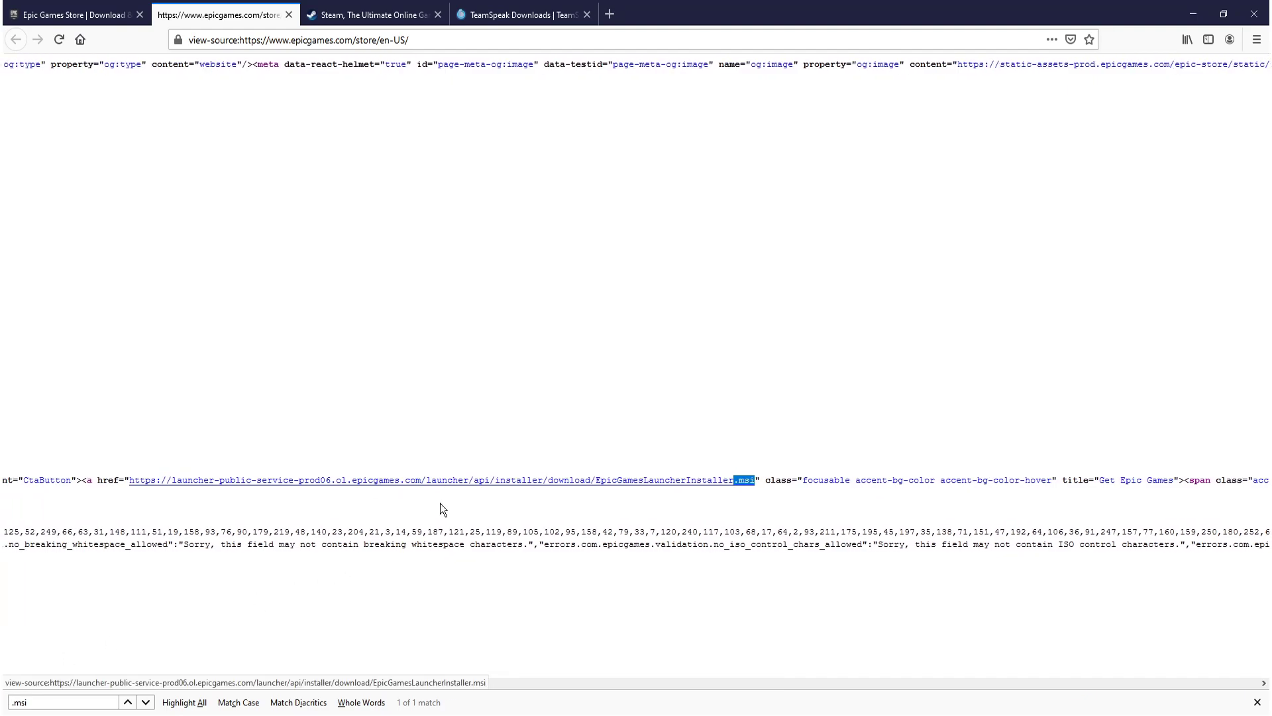
right_click(425, 483)
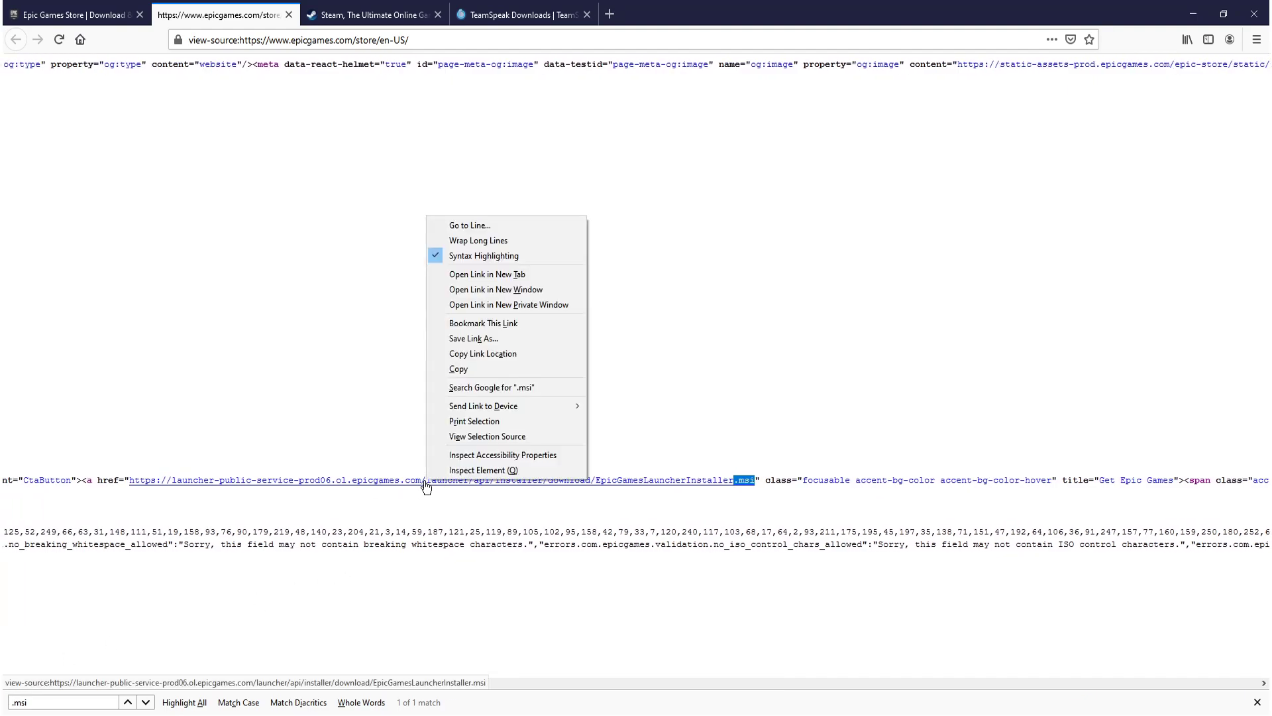
click(510, 355)
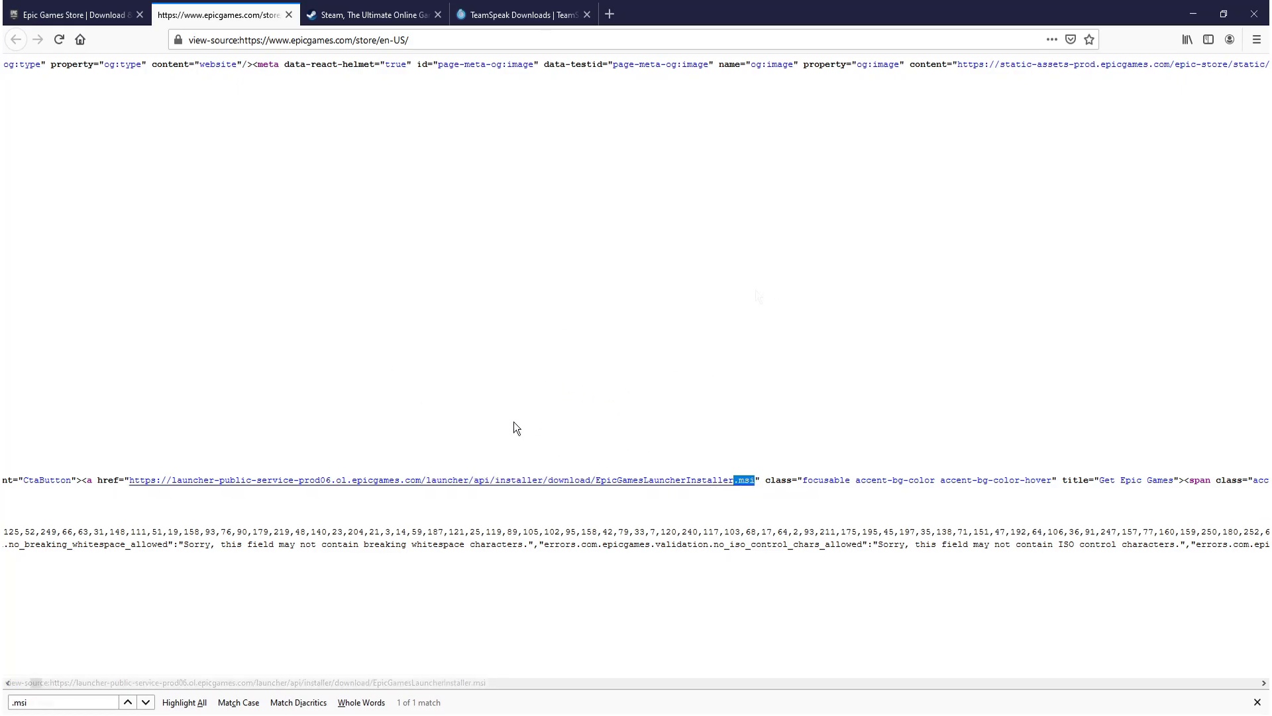
- Load the copied .msi link directly, cancel saving it, and close both Epic tabs
click(451, 39)
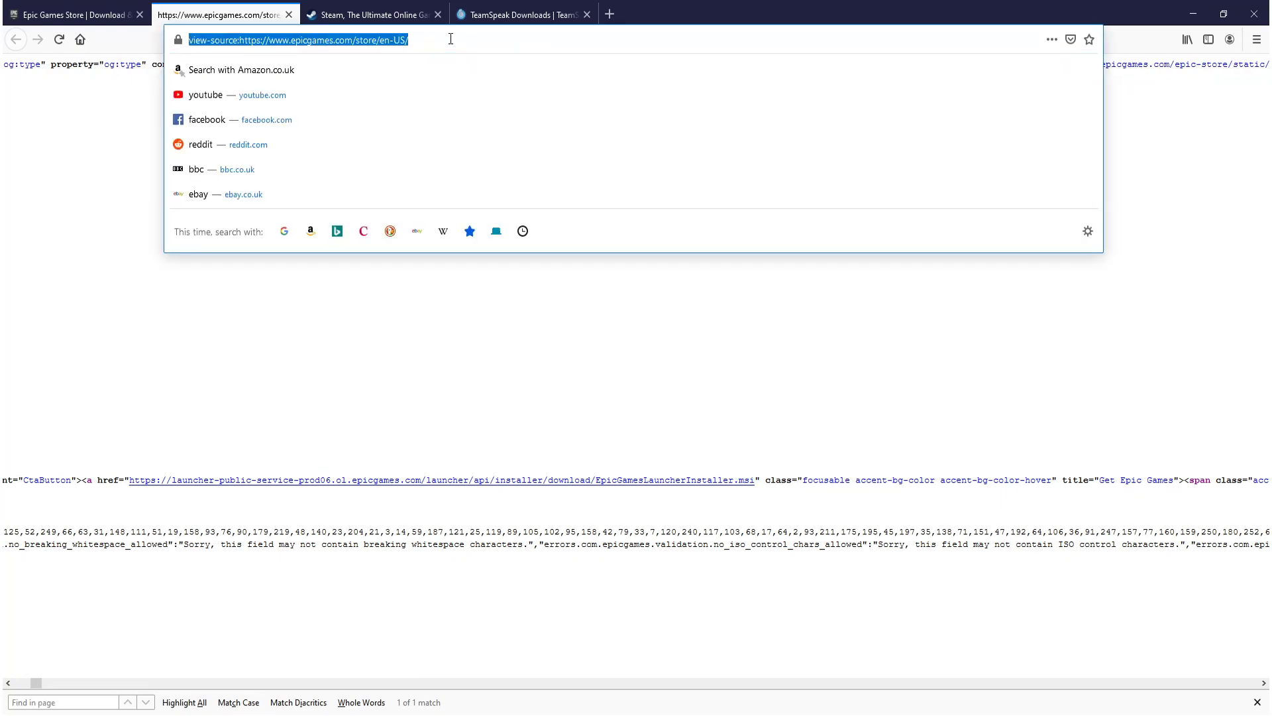
key(ctrl+v)
key(Return)
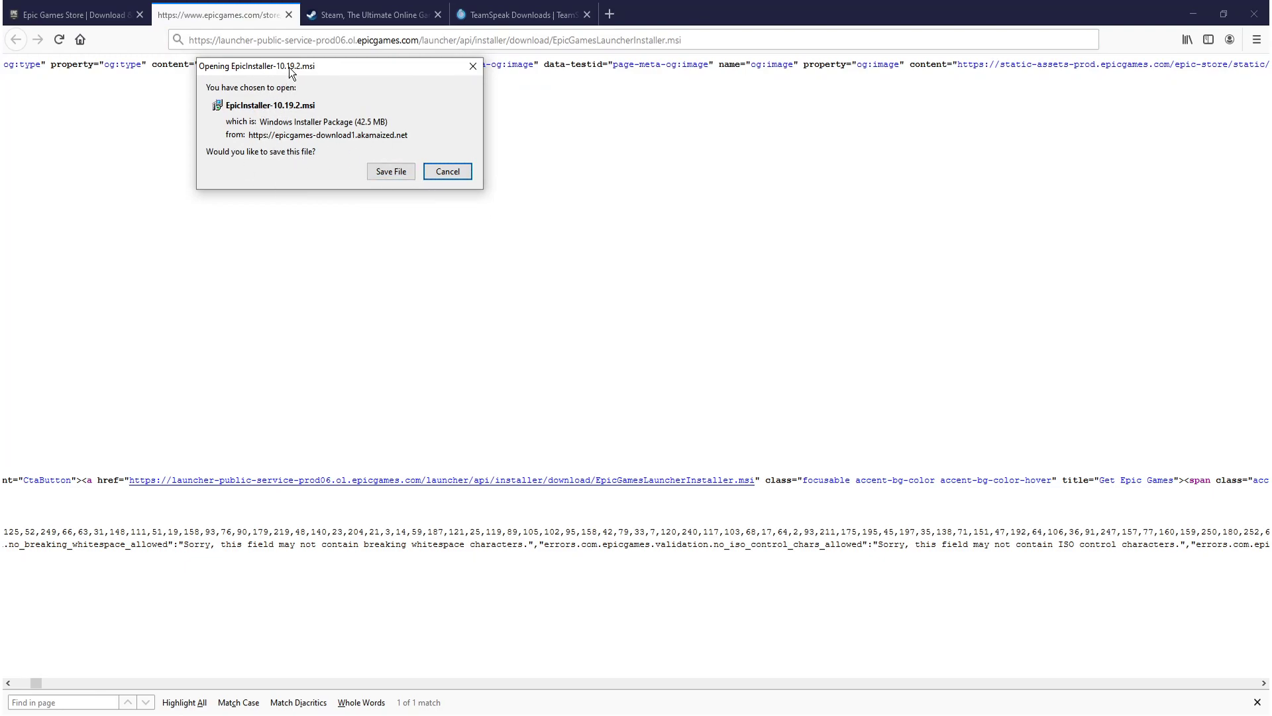
drag(292, 73, 277, 100)
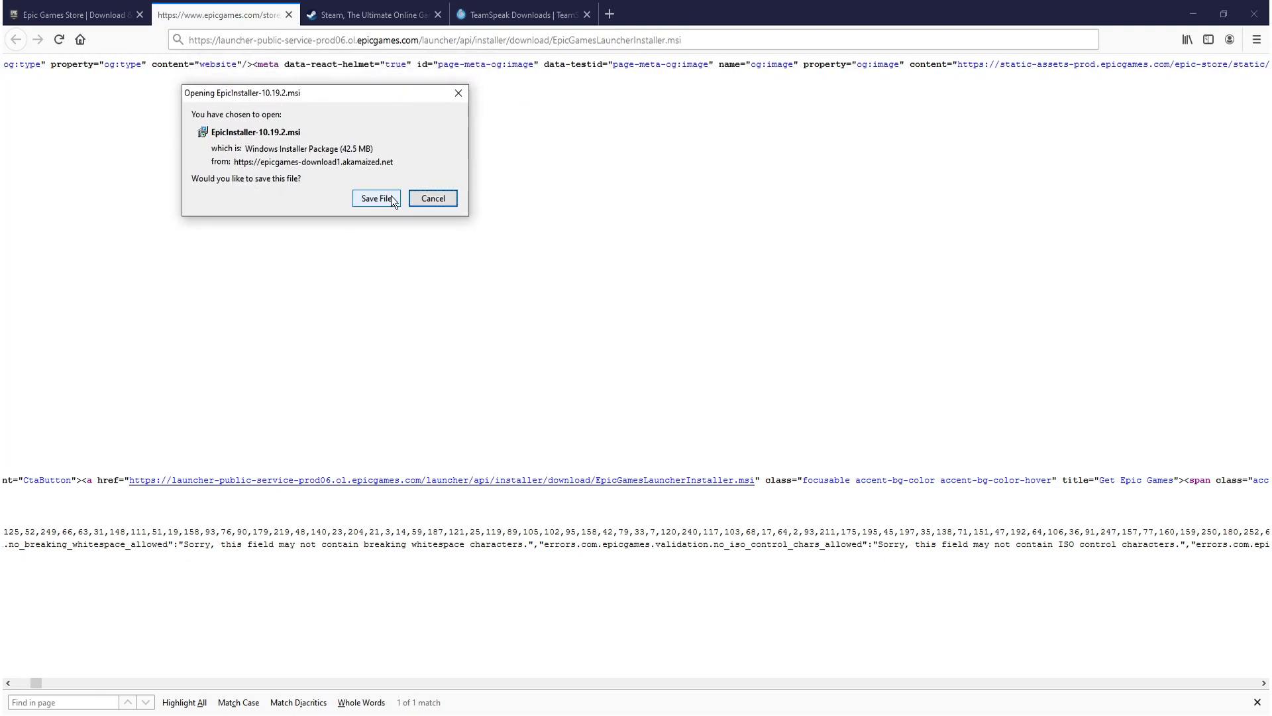
click(446, 204)
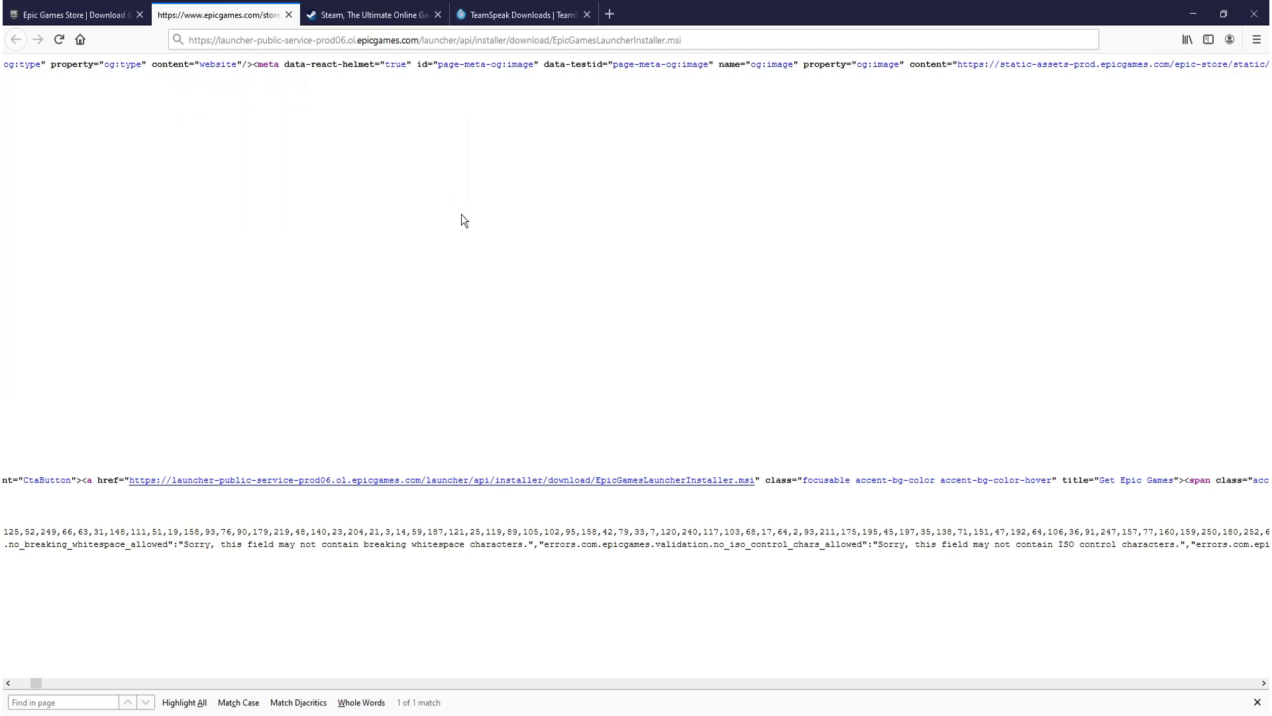
middle_click(108, 18)
middle_click(74, 22)
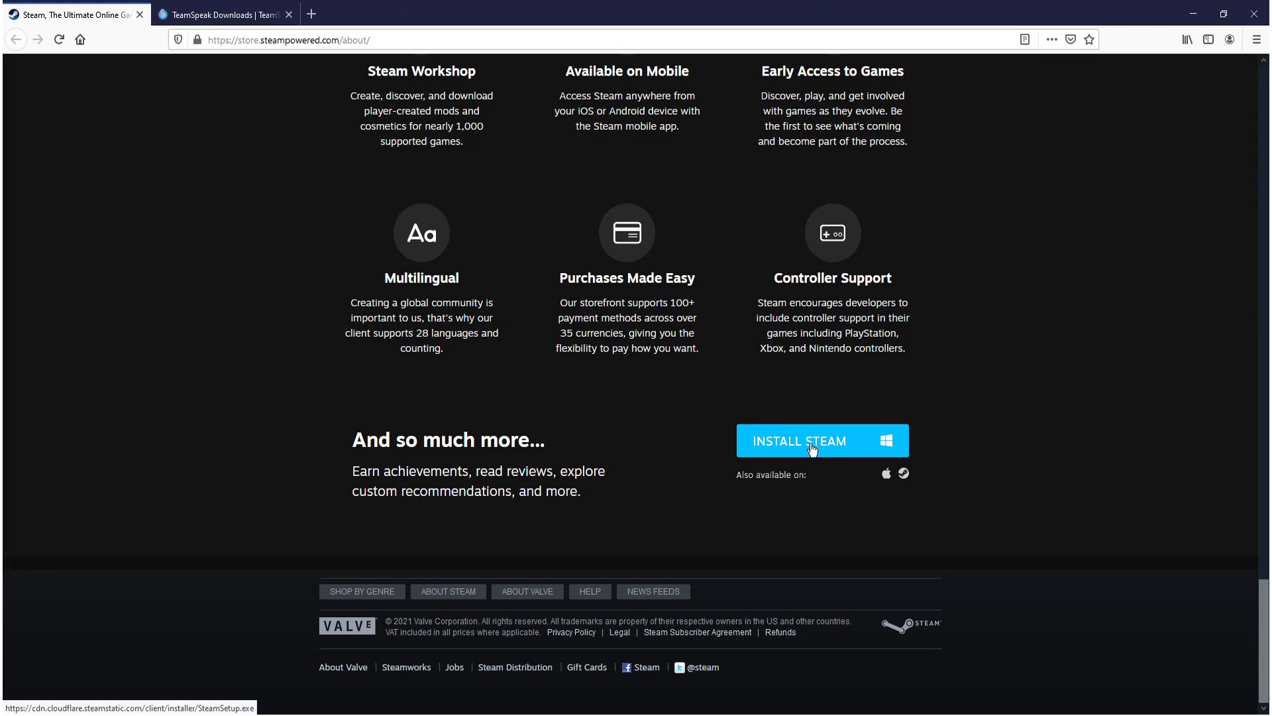
- In the Steam about page's source, find '.ex' and copy the SteamSetup.exe link location
right_click(975, 375)
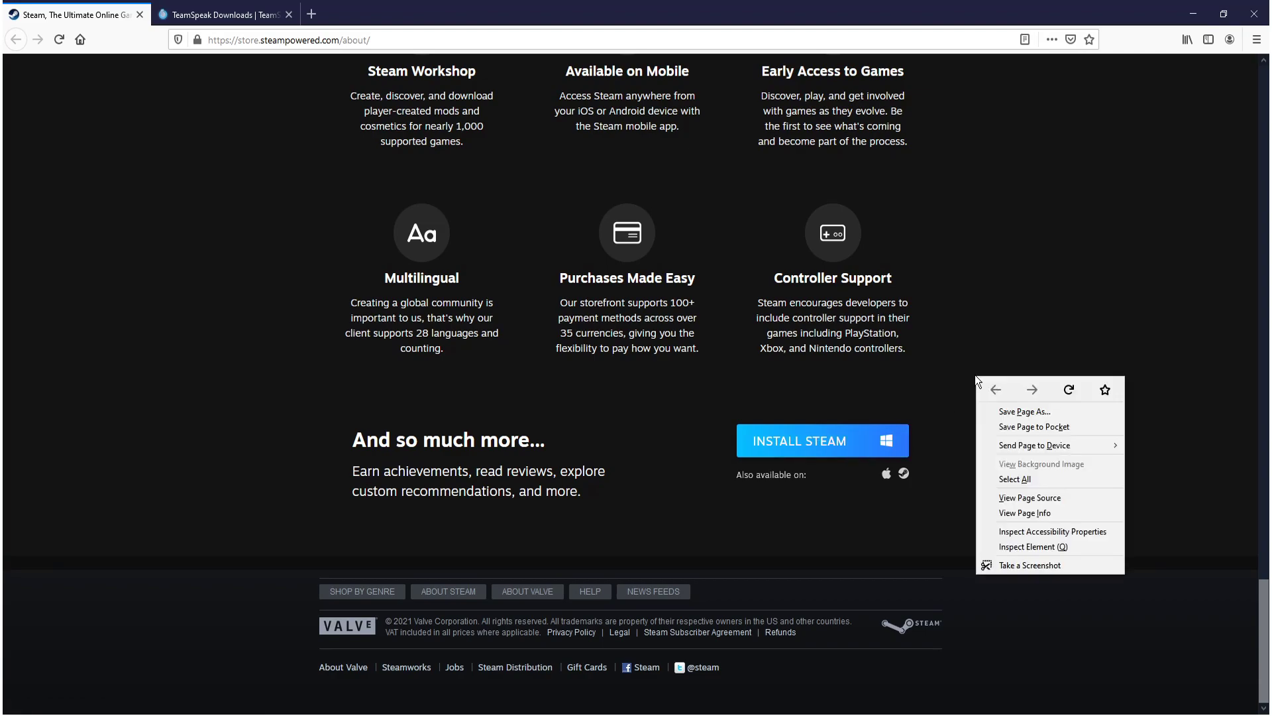
click(1035, 497)
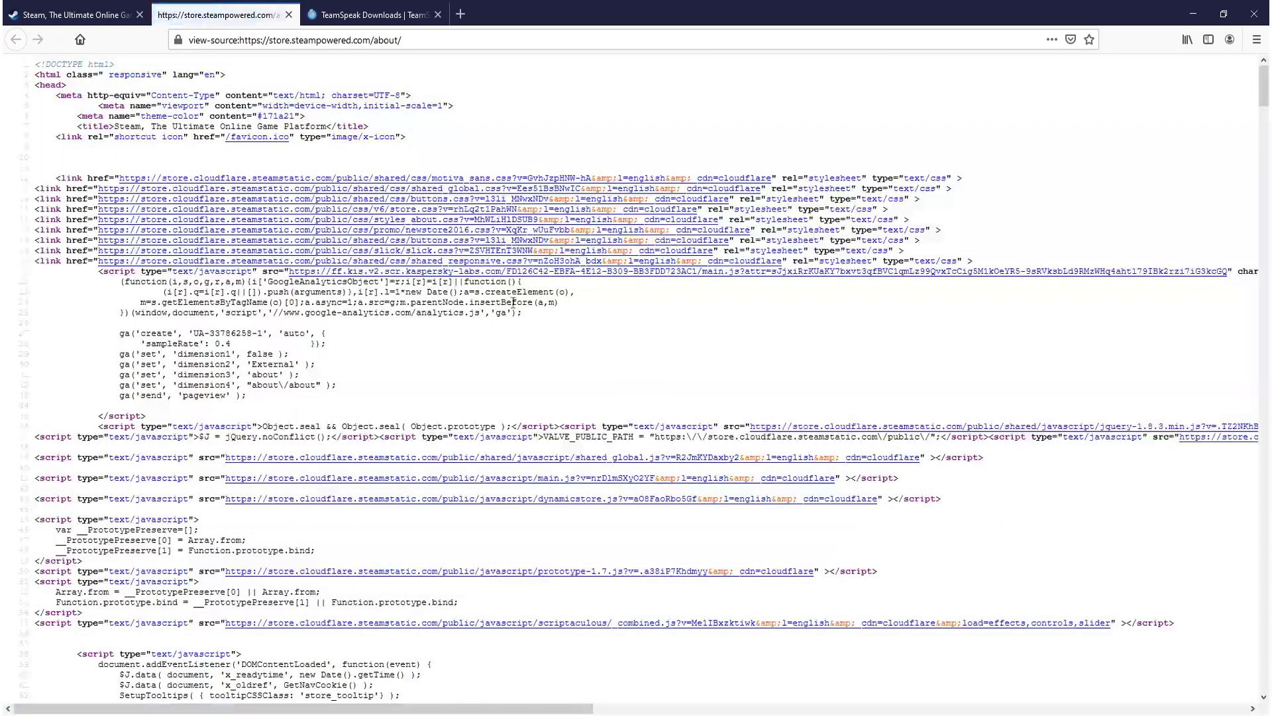
key(ctrl+f)
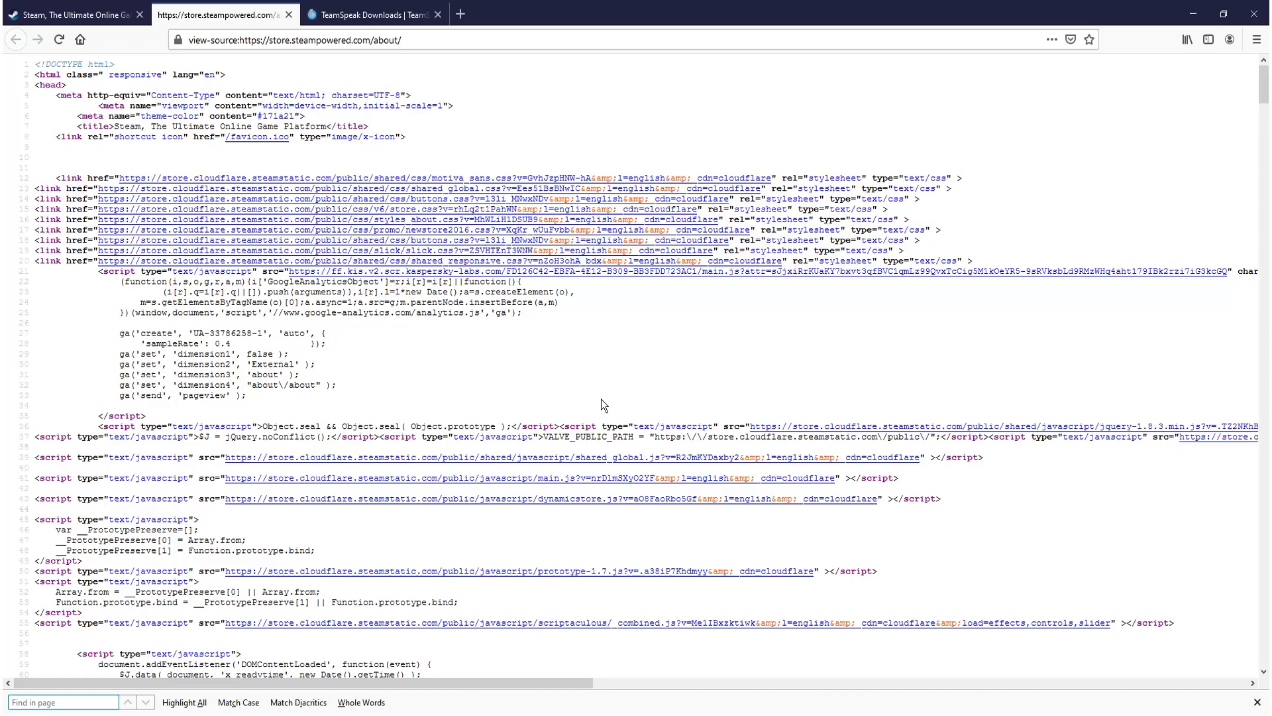
text(.exe)
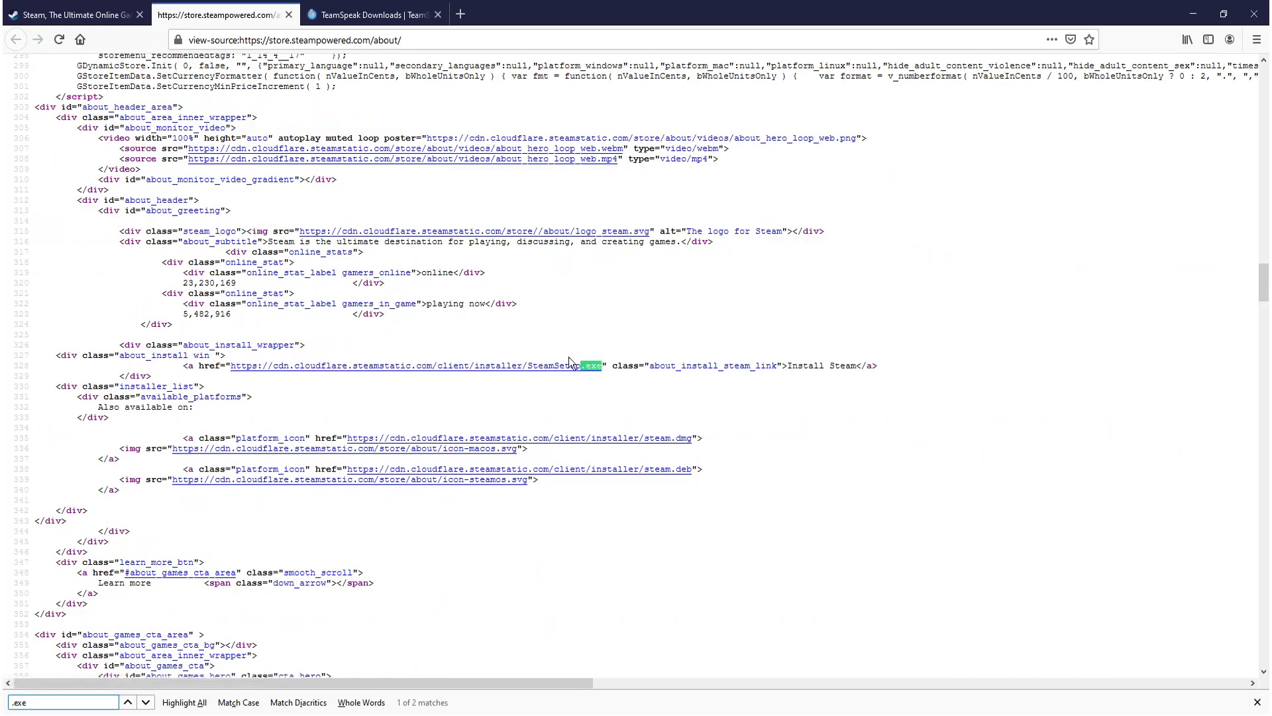
right_click(463, 372)
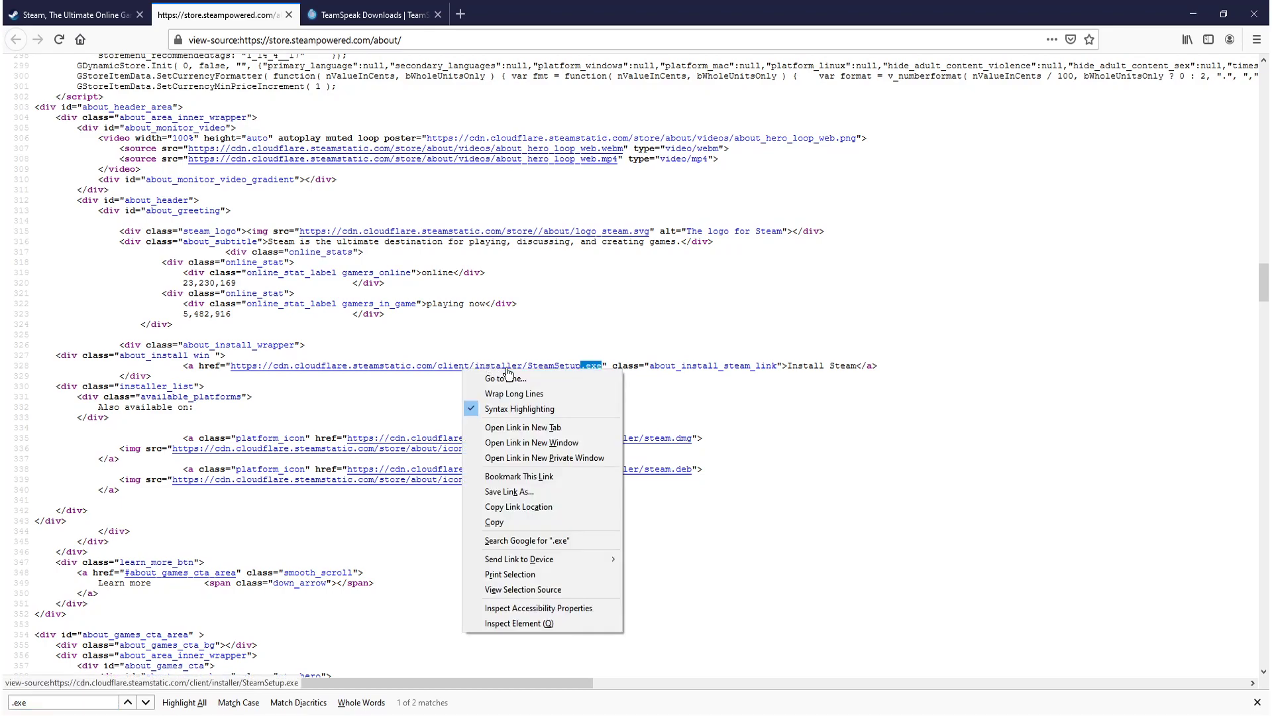
click(558, 506)
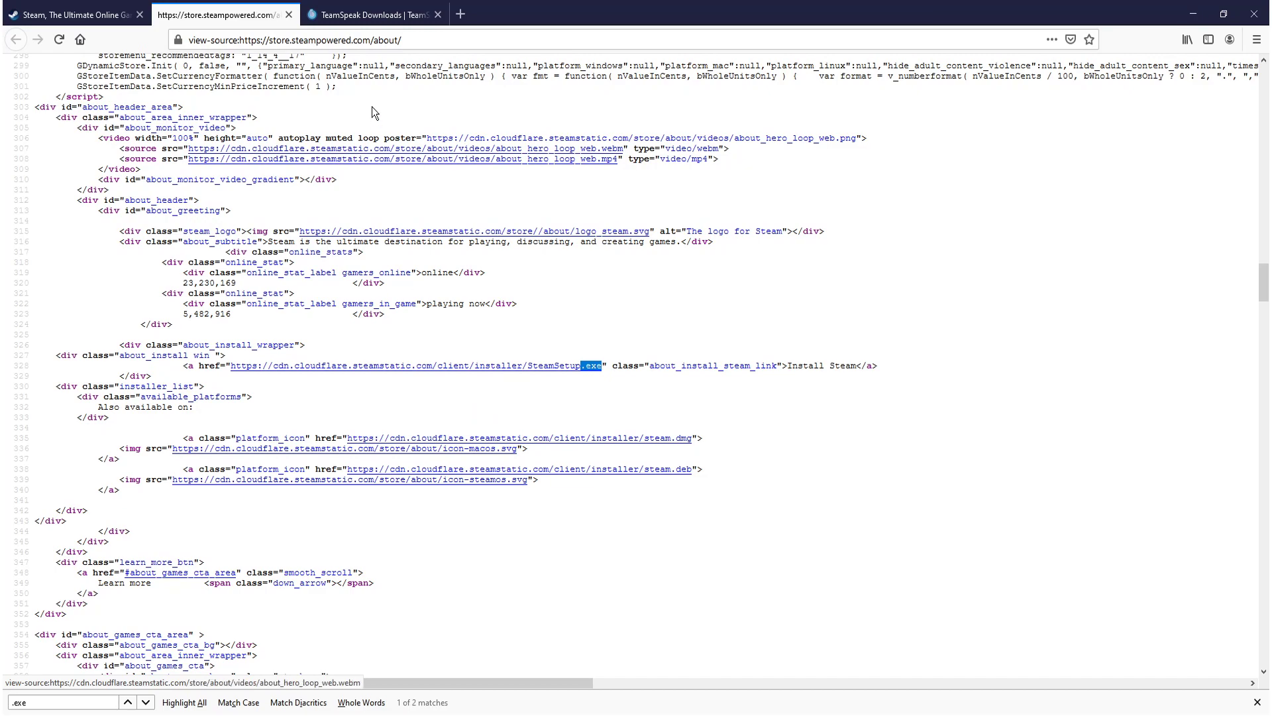
- Load the SteamSetup.exe link directly, cancel saving it, then return and close the Steam page
click(323, 40)
key(ctrl+v)
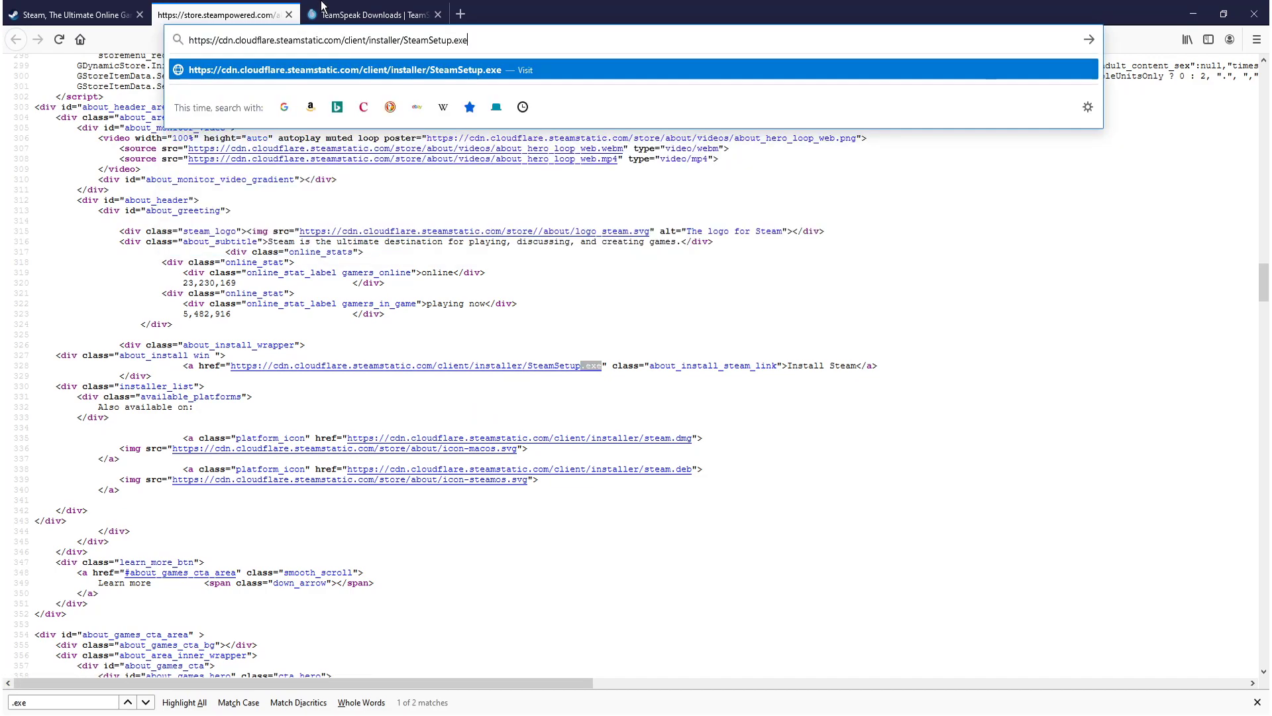
key(Return)
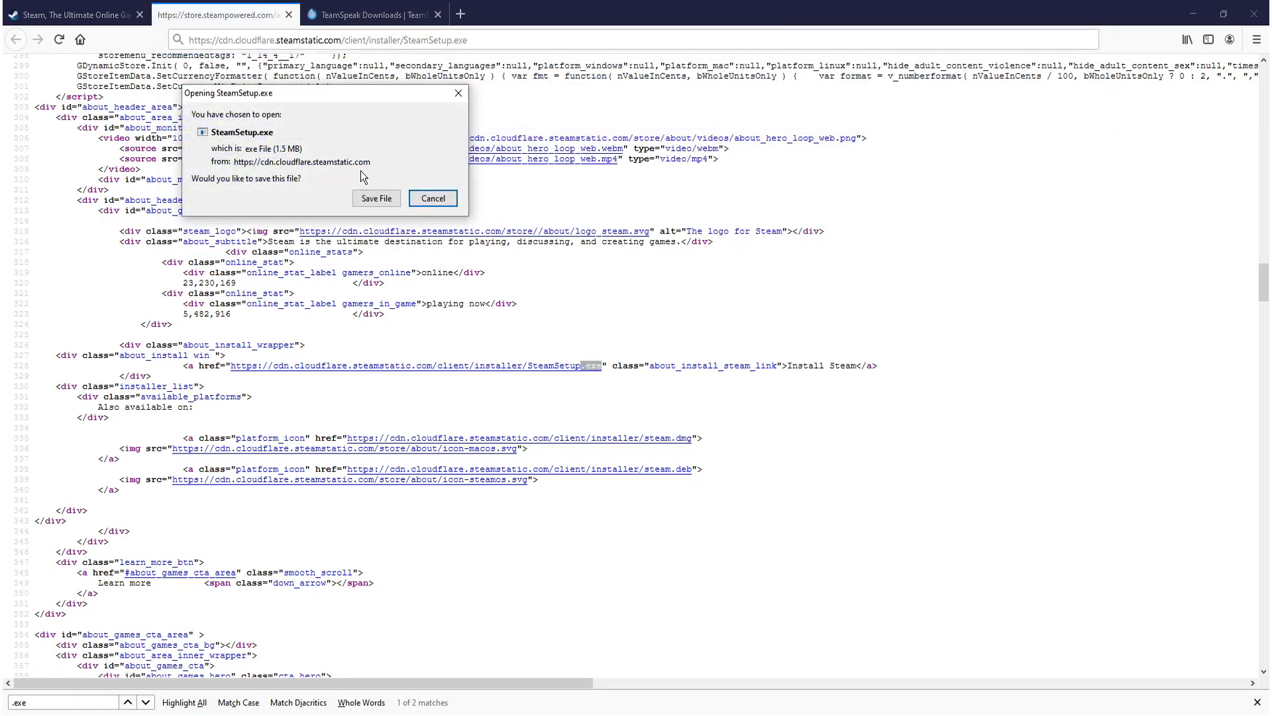
click(432, 200)
click(78, 15)
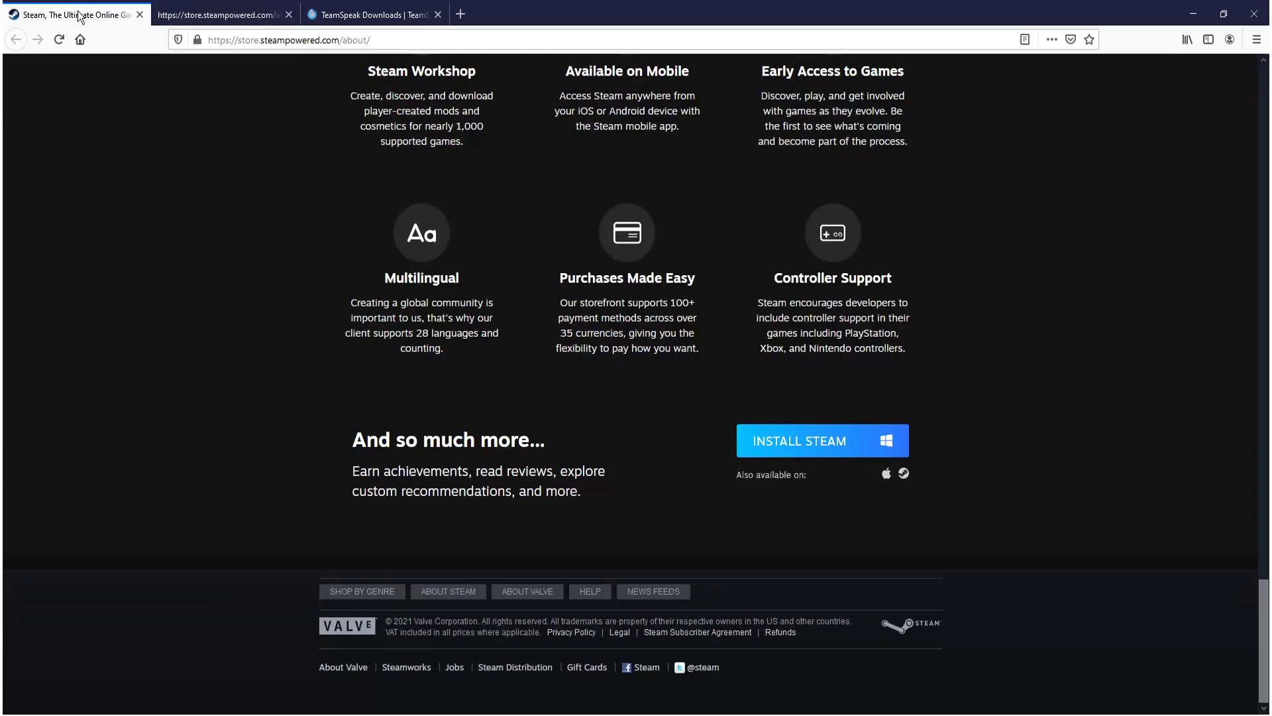
key(ctrl+w)
key(ctrl+w)
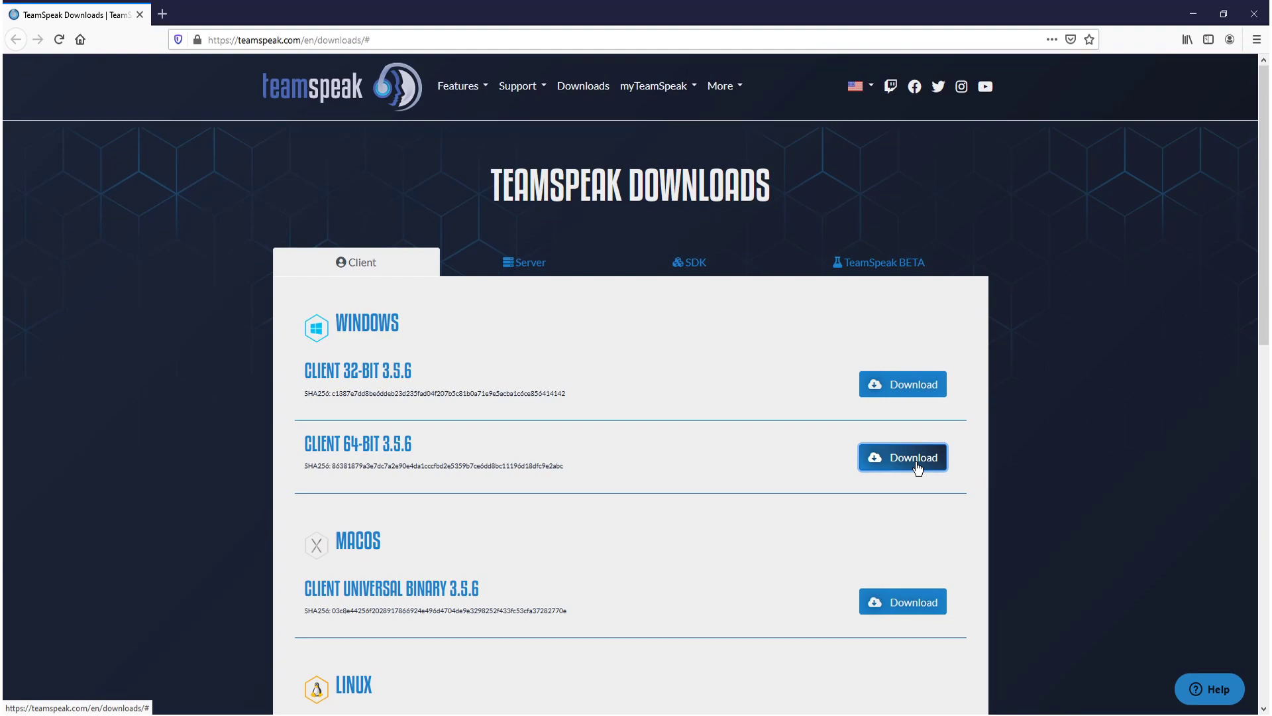
right_click(698, 436)
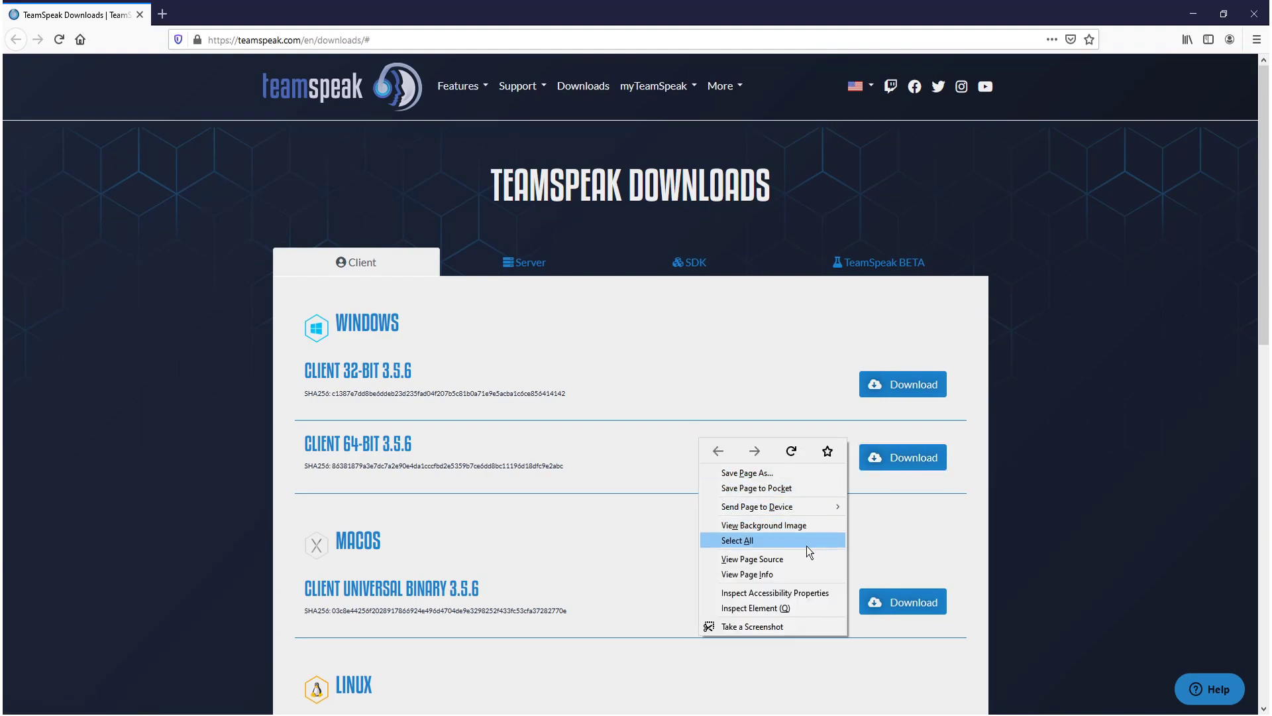
click(798, 561)
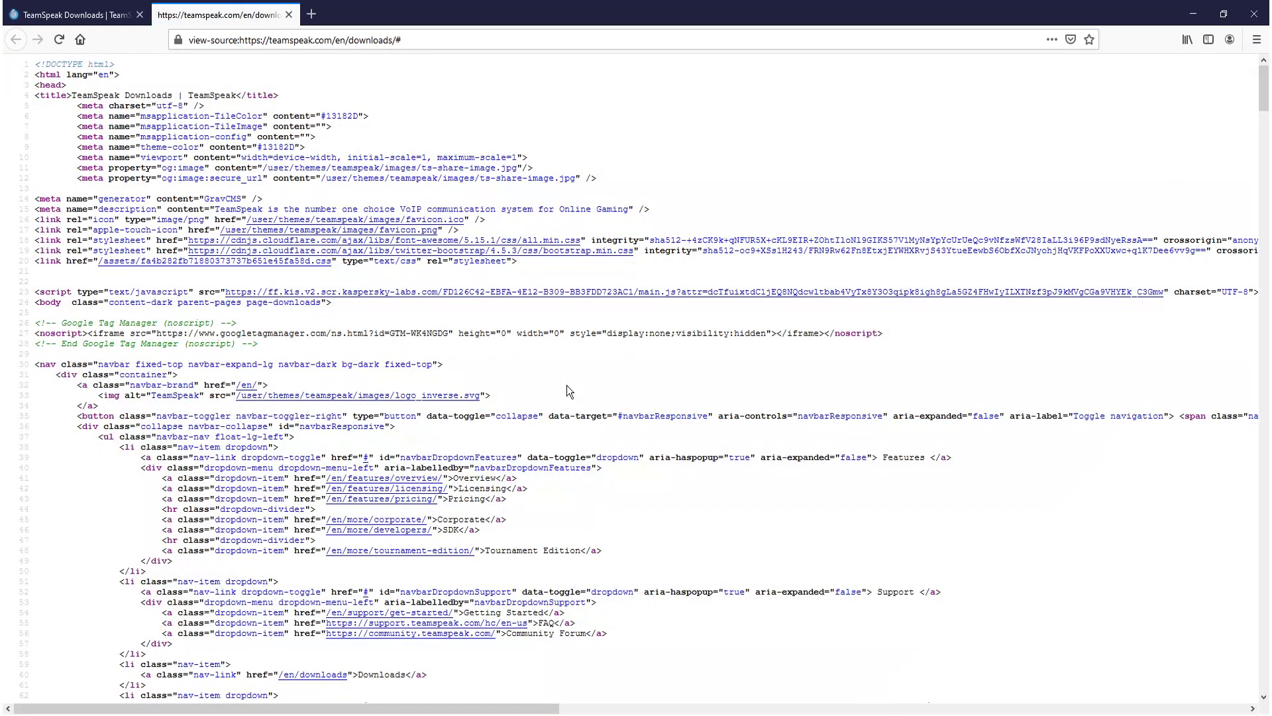
key(ctrl+f)
text(.exe)
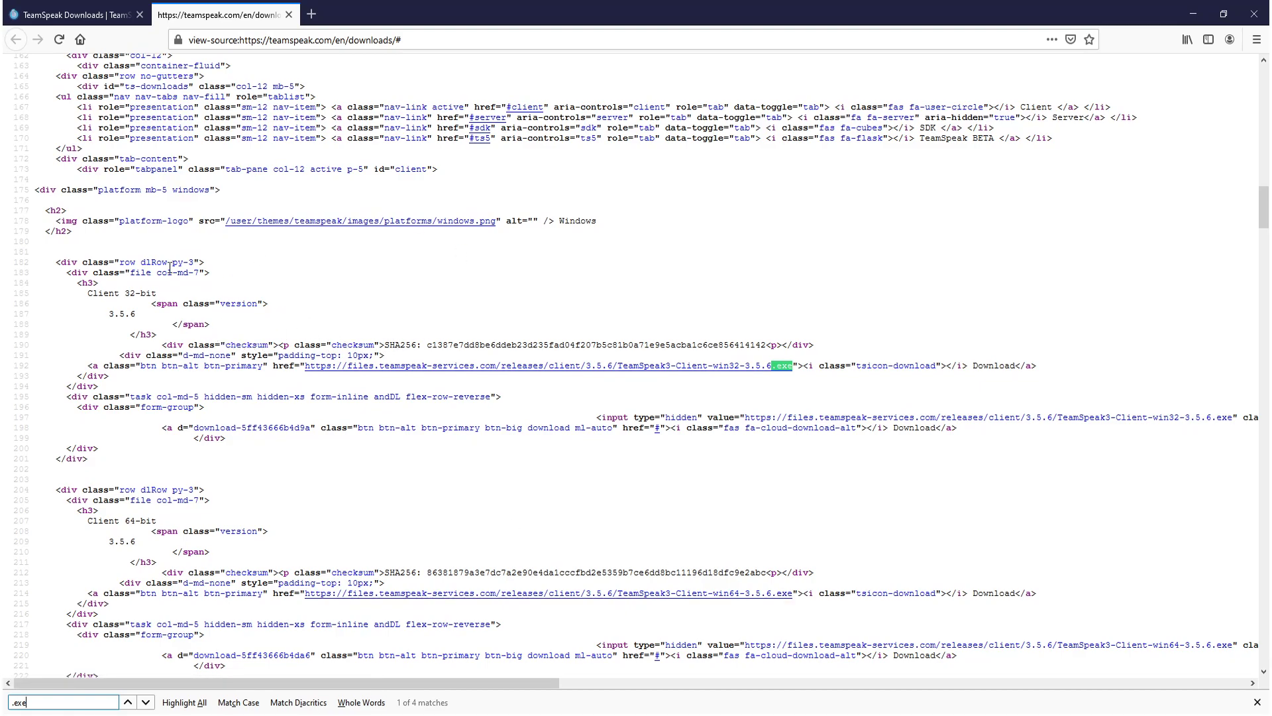
click(97, 292)
drag(97, 291, 151, 292)
click(111, 522)
drag(111, 522, 151, 519)
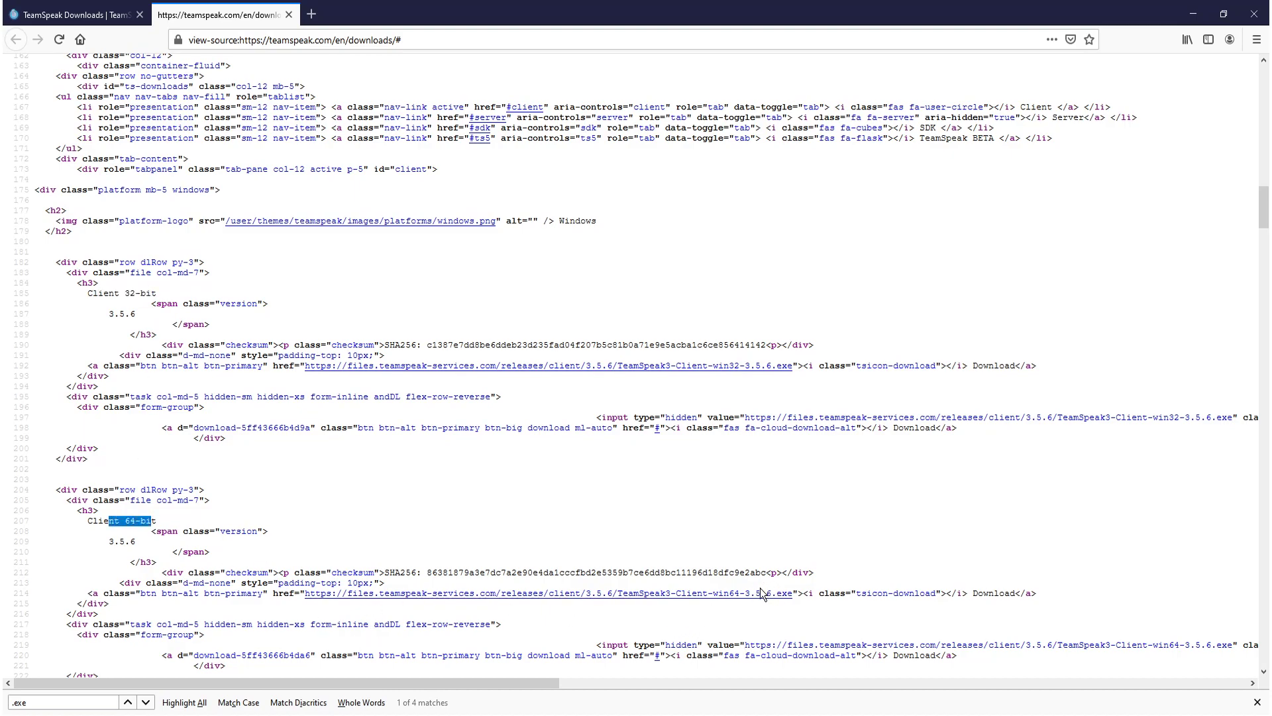
click(289, 15)
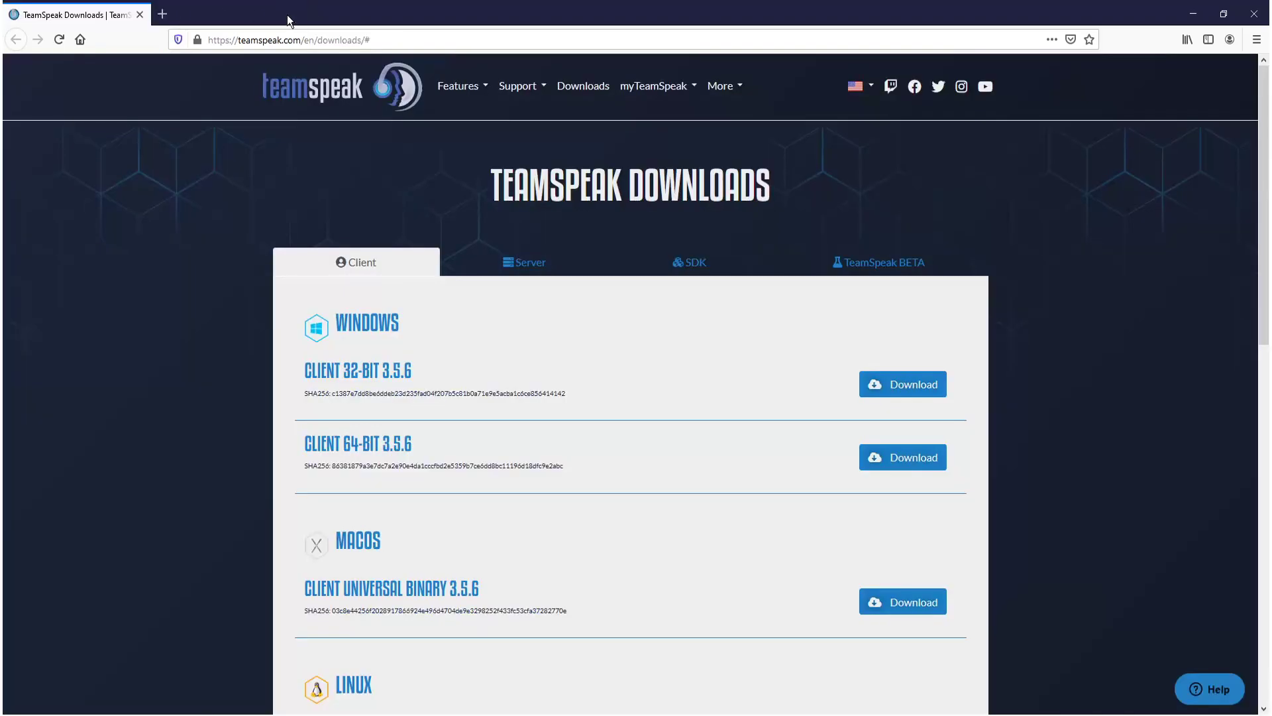
- Inspect the 64-bit Download button and select its hidden mirror input showing TeamSpeak3-Client-win64-3.5.6.exe
right_click(664, 448)
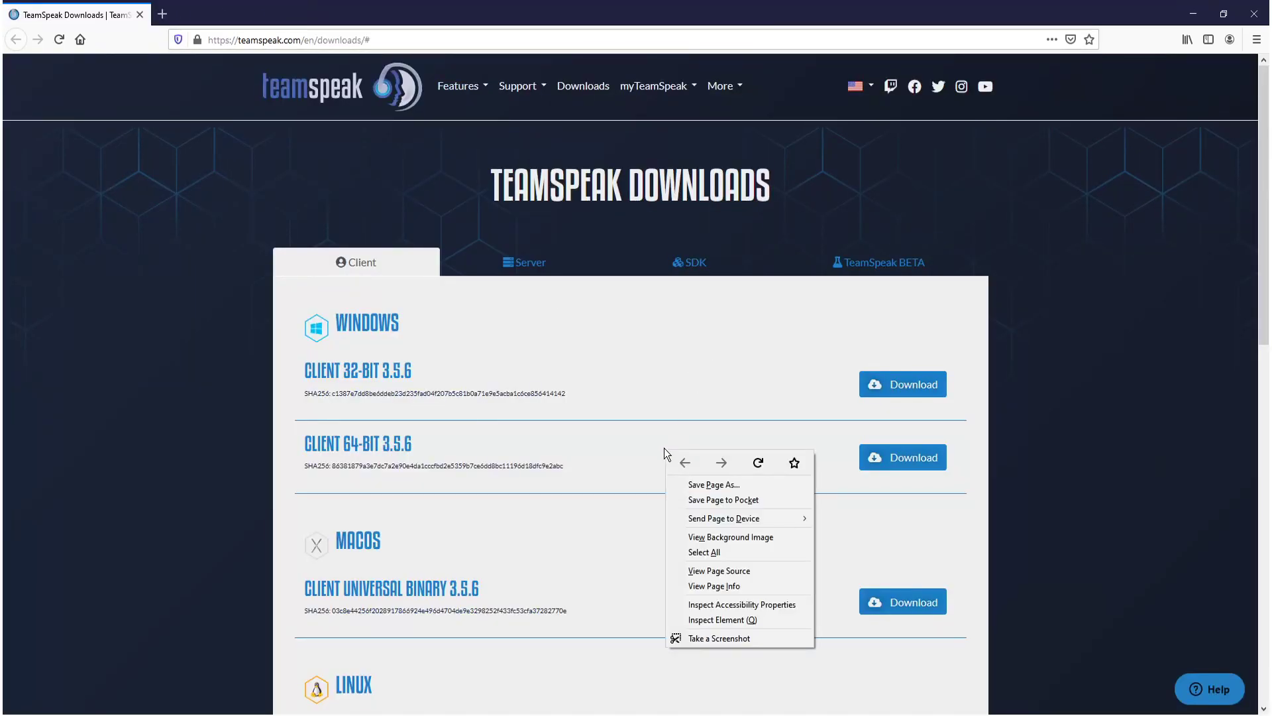
click(722, 619)
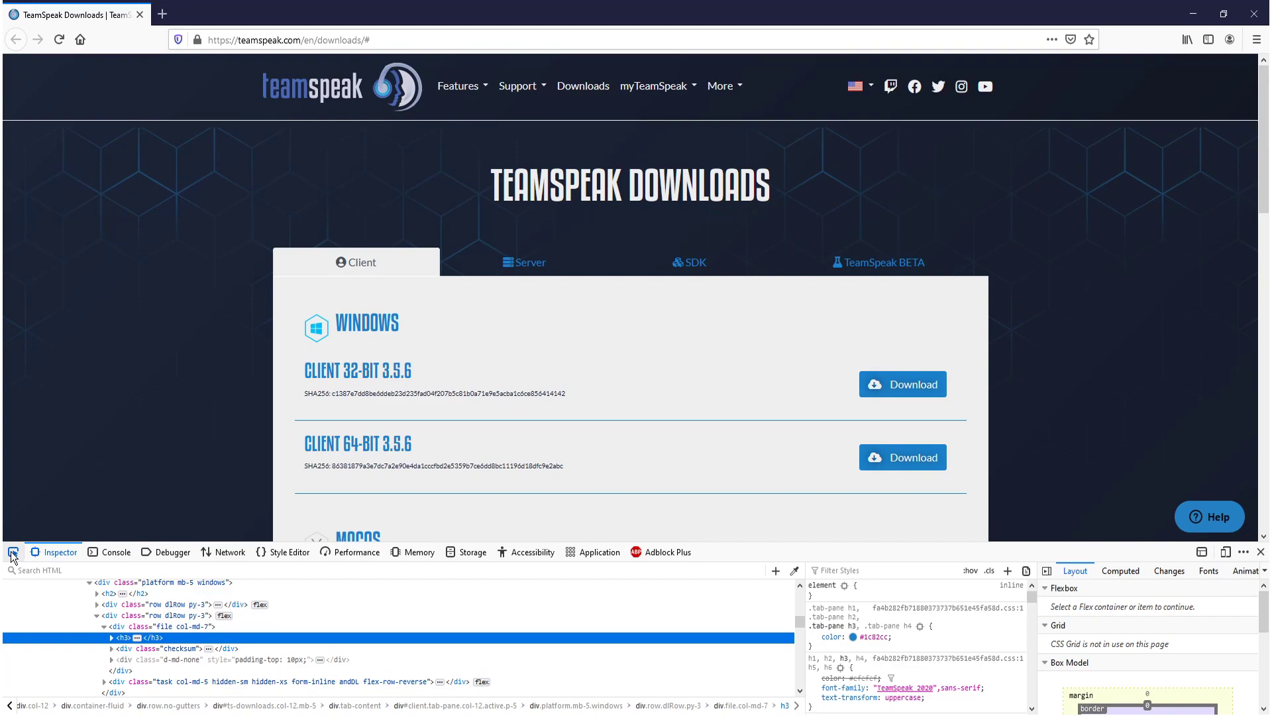
click(12, 554)
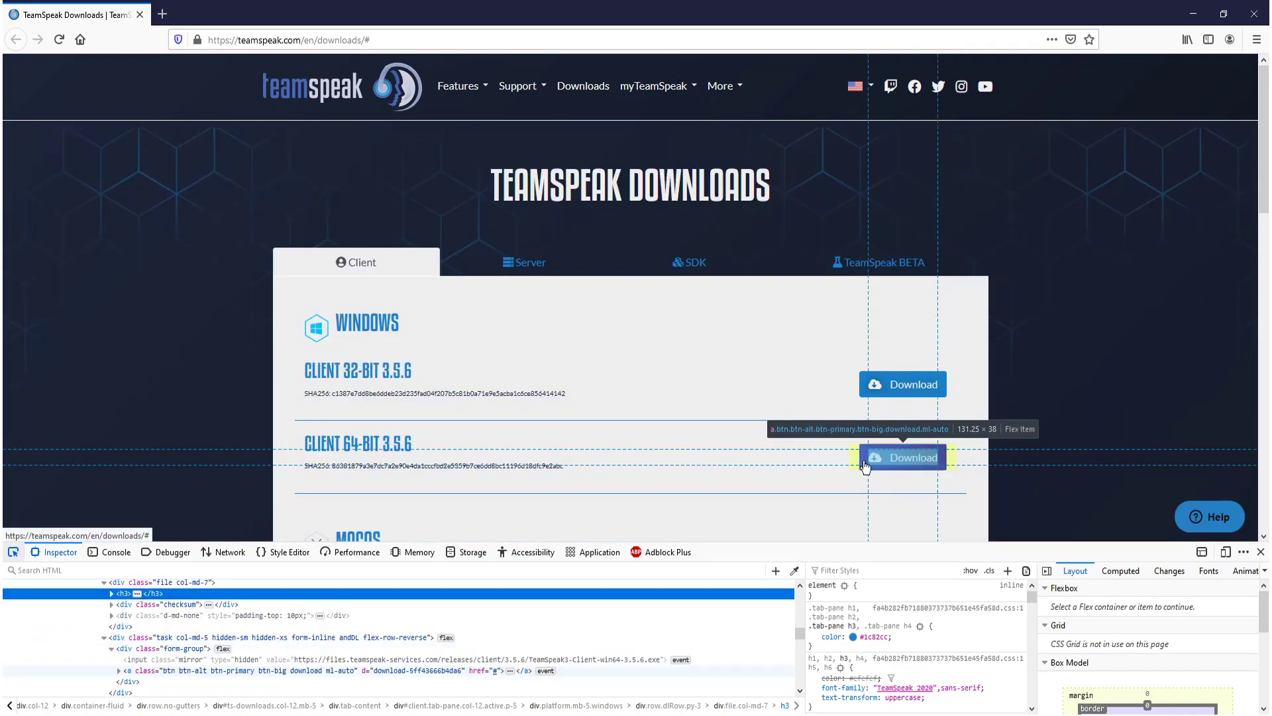
click(865, 466)
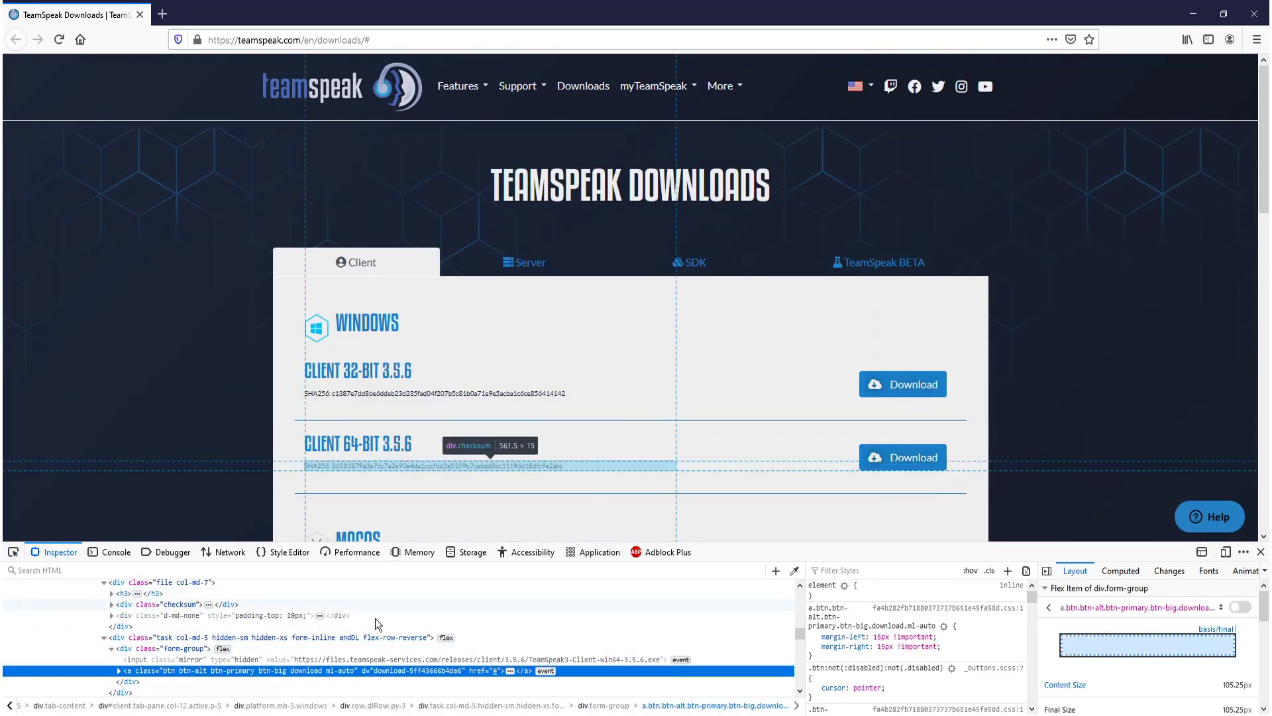
click(234, 659)
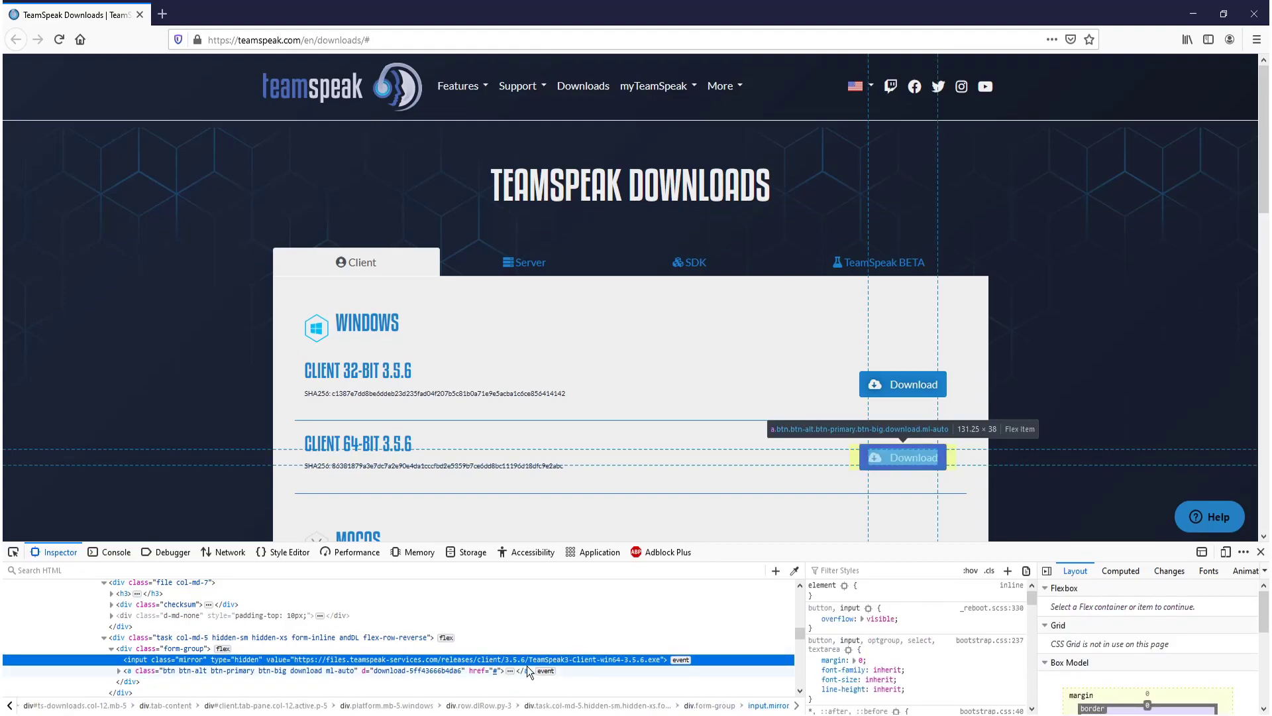